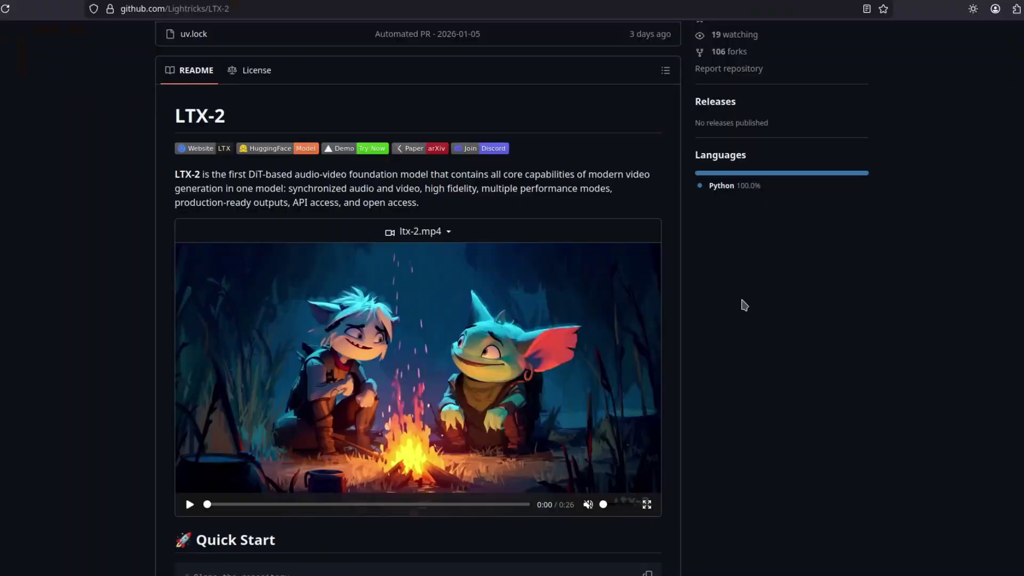
Scroll through the Wan2GP repository page to review its file list and About description.
{"action": "scroll", "coordinate": [744, 304], "scroll_direction": "up", "scroll_amount": 6}
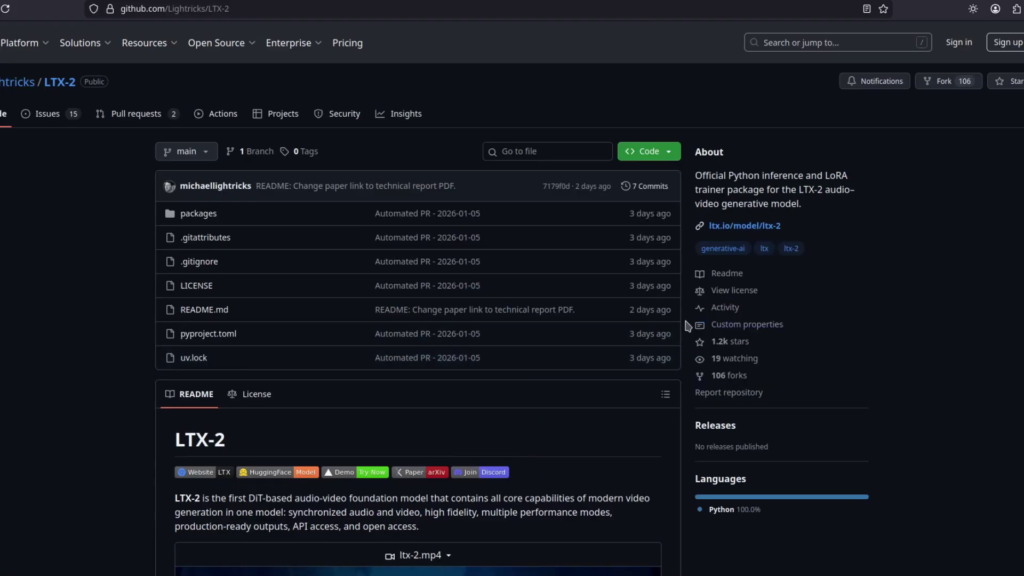
{"action": "scroll", "coordinate": [687, 325], "scroll_direction": "down", "scroll_amount": 3}
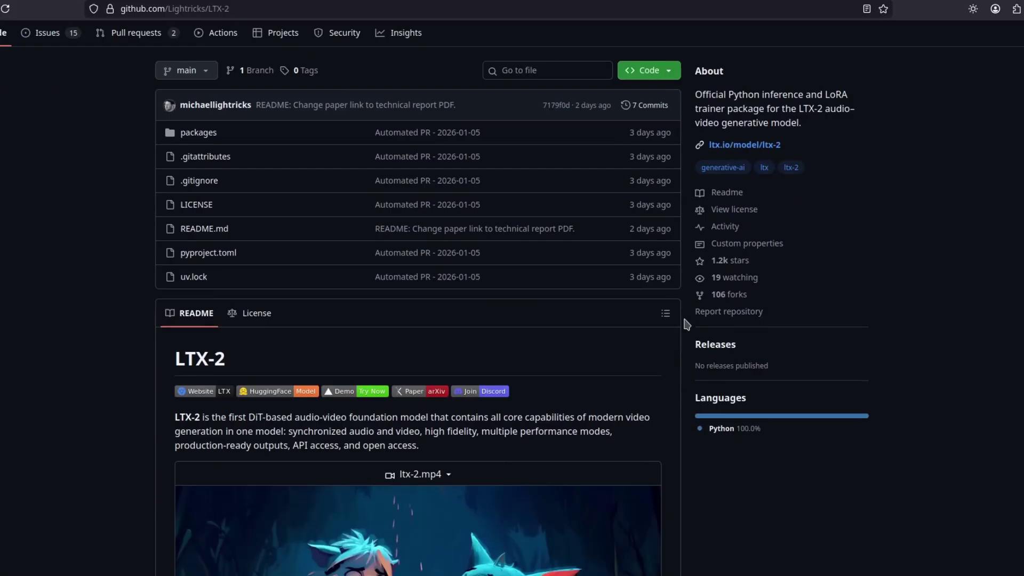
{"action": "scroll", "coordinate": [680, 317], "scroll_direction": "down", "scroll_amount": 2}
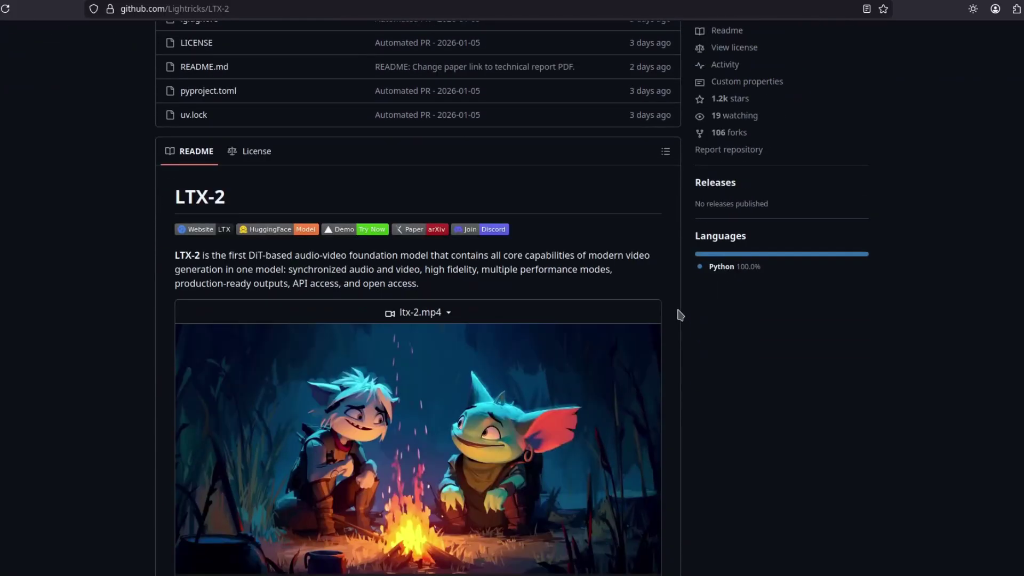
{"action": "scroll", "coordinate": [681, 315], "scroll_direction": "down", "scroll_amount": 3}
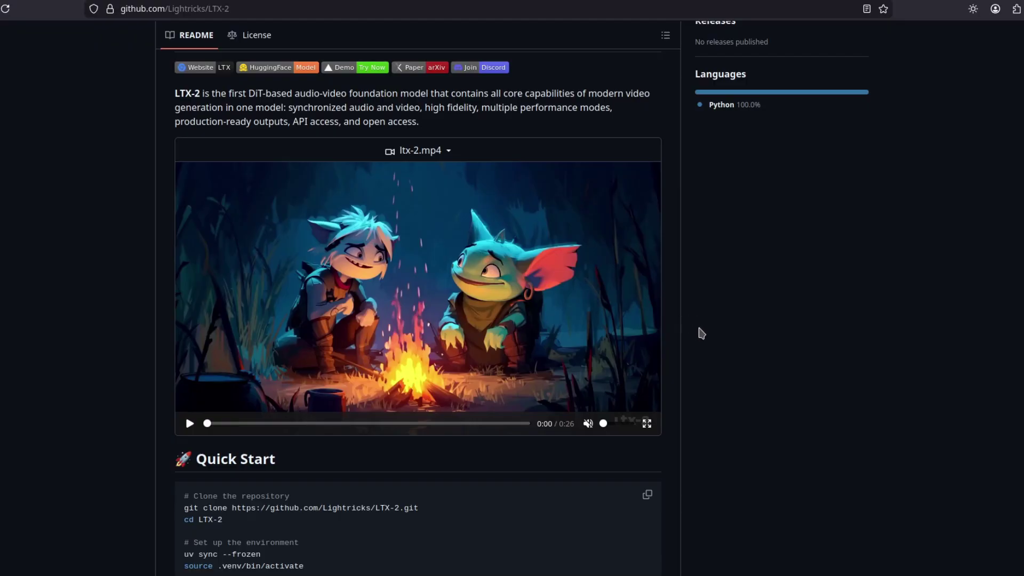
{"action": "scroll", "coordinate": [681, 350], "scroll_direction": "up", "scroll_amount": 8}
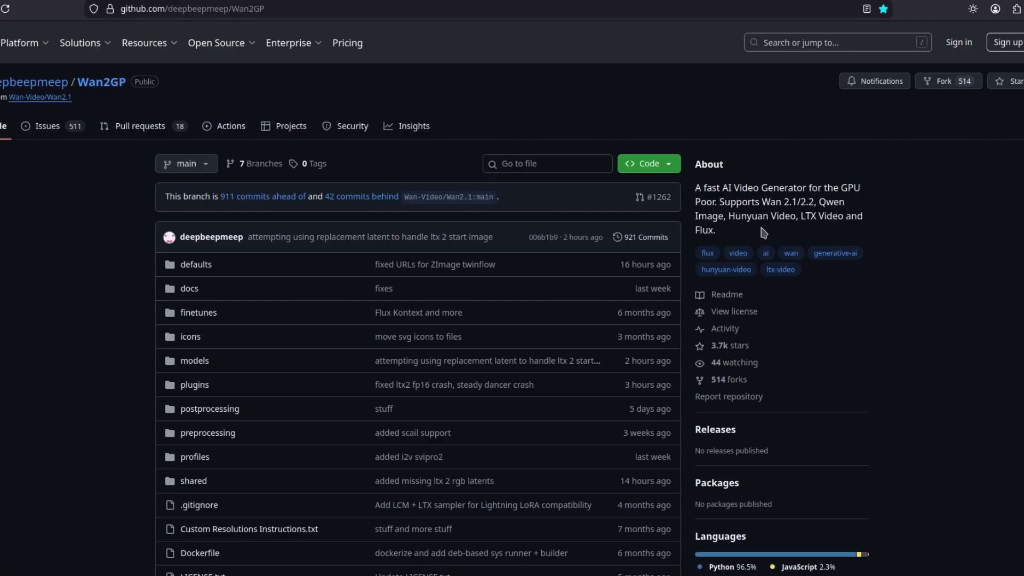
{"action": "scroll", "coordinate": [764, 233], "scroll_direction": "down", "scroll_amount": 10}
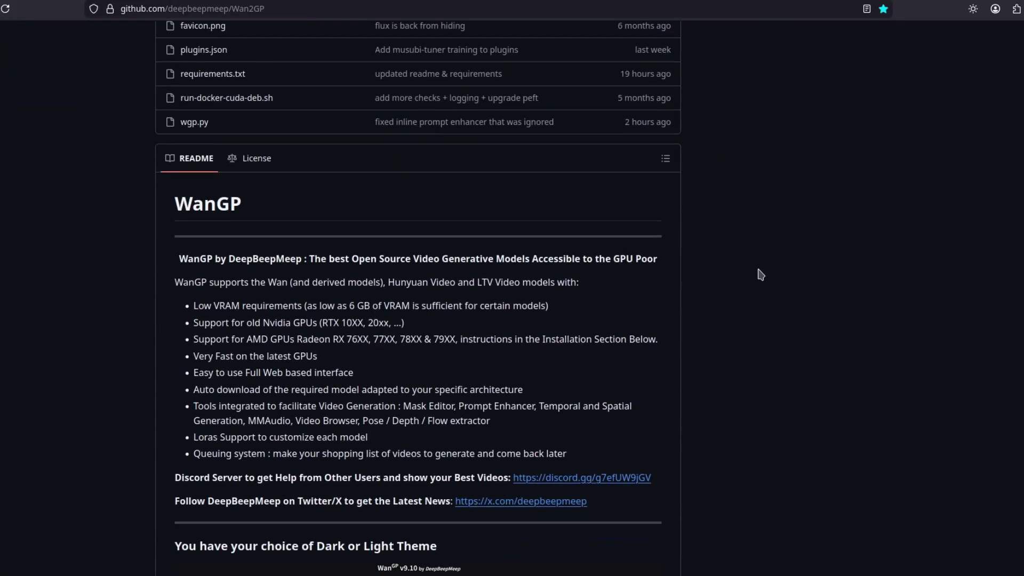
{"action": "scroll", "coordinate": [418, 373], "scroll_direction": "up", "scroll_amount": 10}
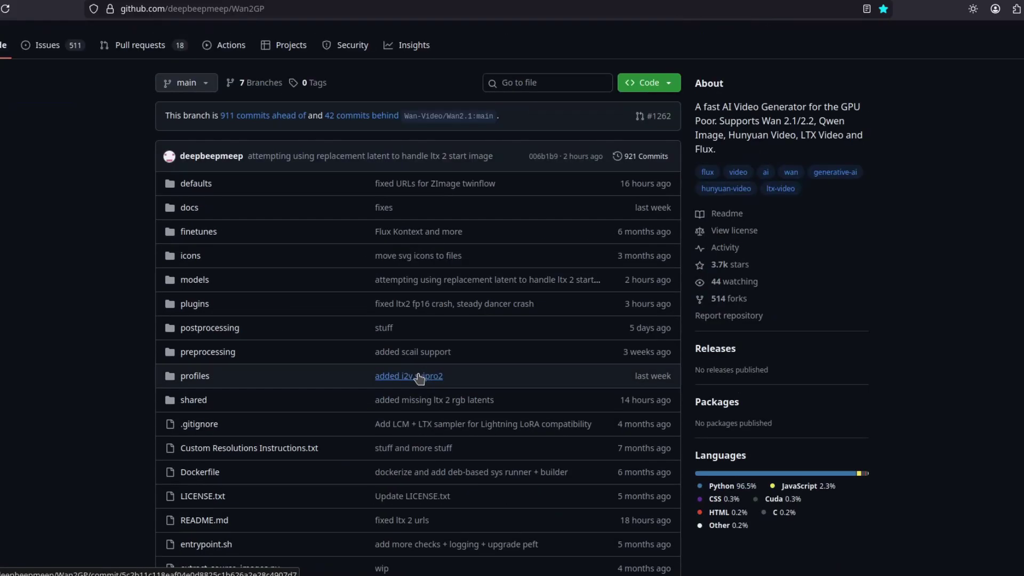
{"action": "scroll", "coordinate": [419, 377], "scroll_direction": "up", "scroll_amount": 2}
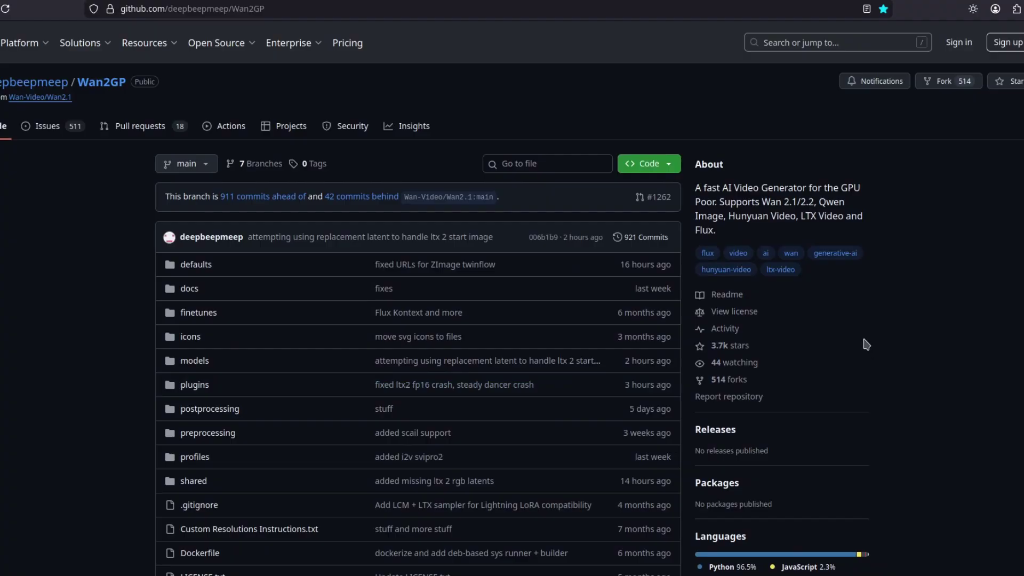
{"action": "left_click_drag", "start_coordinate": [729, 216], "coordinate": [779, 216]}
{"action": "left_click", "coordinate": [906, 220]}
{"action": "scroll", "coordinate": [641, 318], "scroll_direction": "down", "scroll_amount": 10}
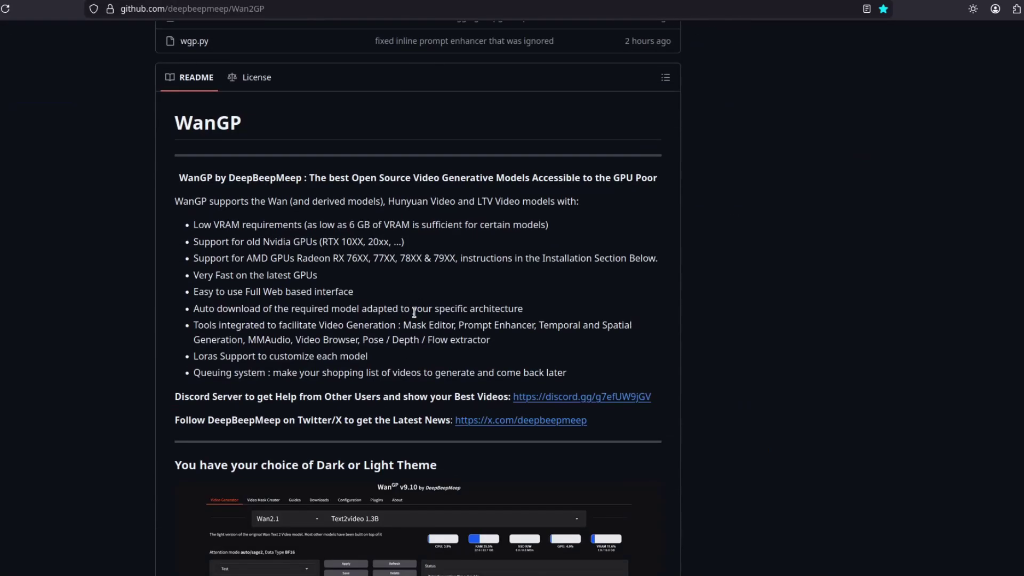
{"action": "scroll", "coordinate": [398, 352], "scroll_direction": "up", "scroll_amount": 5}
{"action": "scroll", "coordinate": [398, 352], "scroll_direction": "down", "scroll_amount": 3}
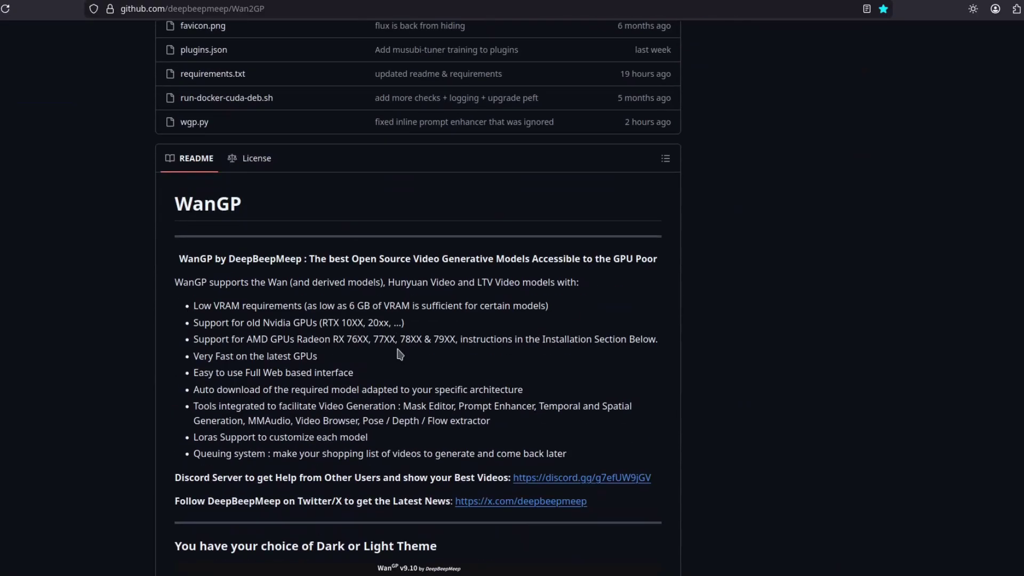
{"action": "left_click_drag", "start_coordinate": [175, 282], "coordinate": [212, 283]}
{"action": "left_click", "coordinate": [212, 288]}
{"action": "scroll", "coordinate": [374, 357], "scroll_direction": "down", "scroll_amount": 3}
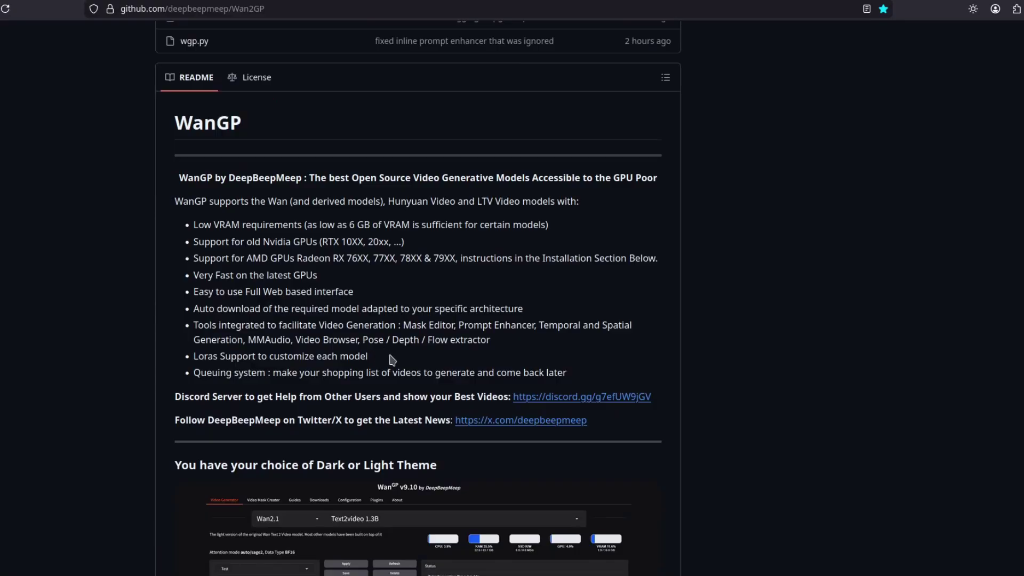
{"action": "scroll", "coordinate": [393, 360], "scroll_direction": "down", "scroll_amount": 2}
{"action": "scroll", "coordinate": [393, 360], "scroll_direction": "down", "scroll_amount": 12}
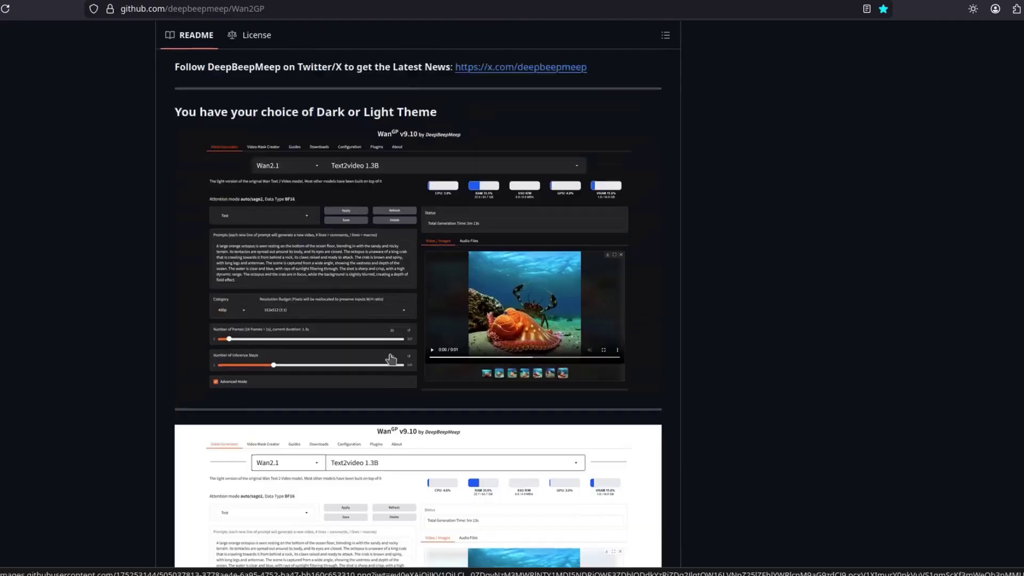
{"action": "scroll", "coordinate": [392, 358], "scroll_direction": "down", "scroll_amount": 8}
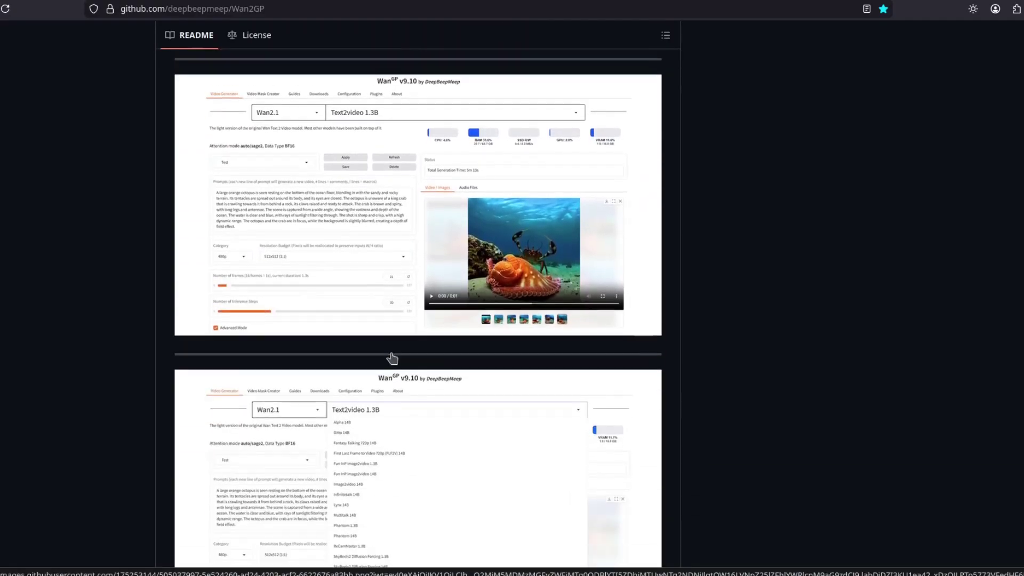
{"action": "scroll", "coordinate": [392, 358], "scroll_direction": "down", "scroll_amount": 4}
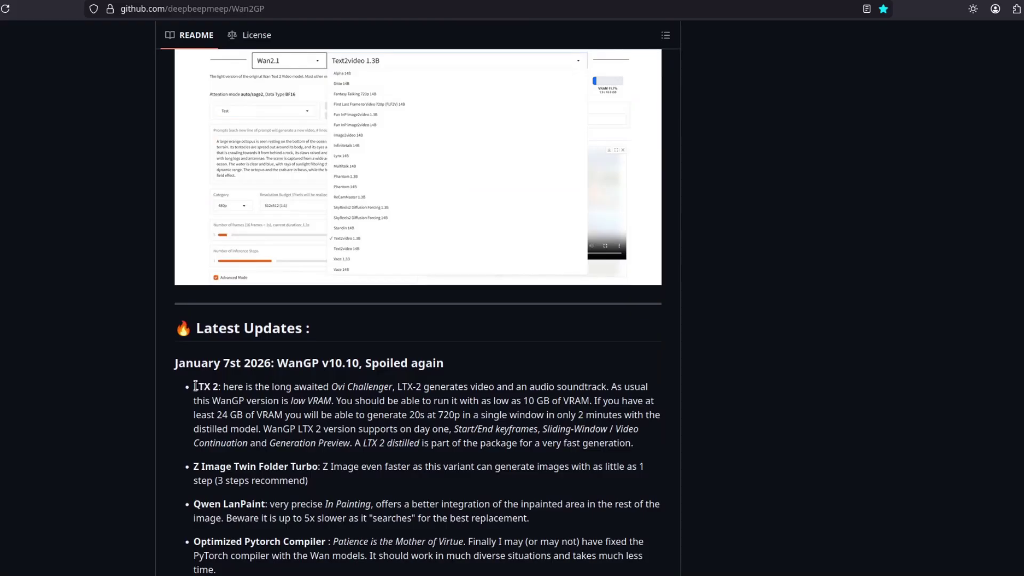
{"action": "left_click_drag", "start_coordinate": [196, 386], "coordinate": [231, 389]}
{"action": "left_click", "coordinate": [213, 388]}
{"action": "scroll", "coordinate": [390, 399], "scroll_direction": "up", "scroll_amount": 20}
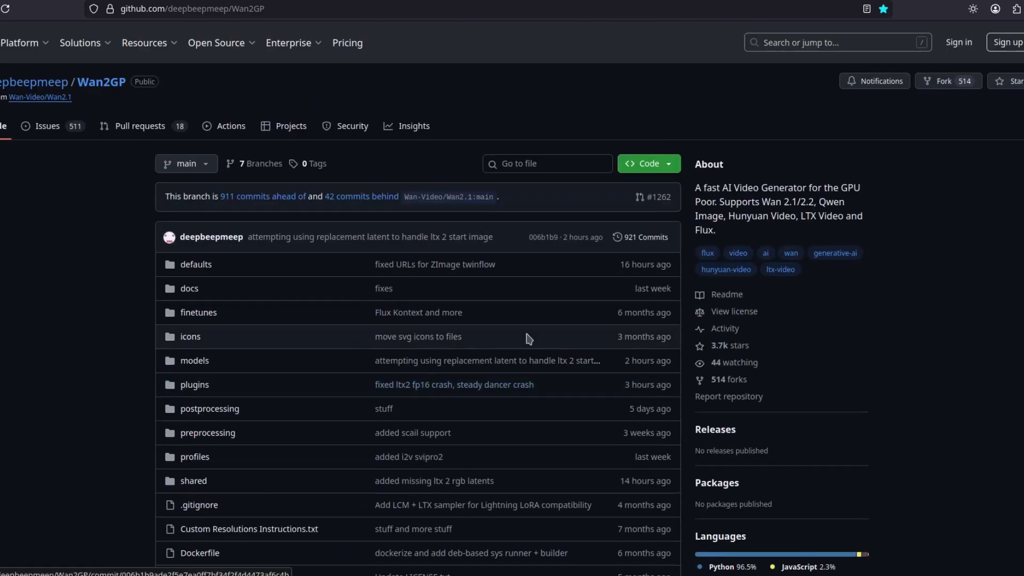
Review the guide's supported GPU range, highlighting the 10 and 50 series bounds.
{"action": "scroll", "coordinate": [503, 256], "scroll_direction": "down", "scroll_amount": 20}
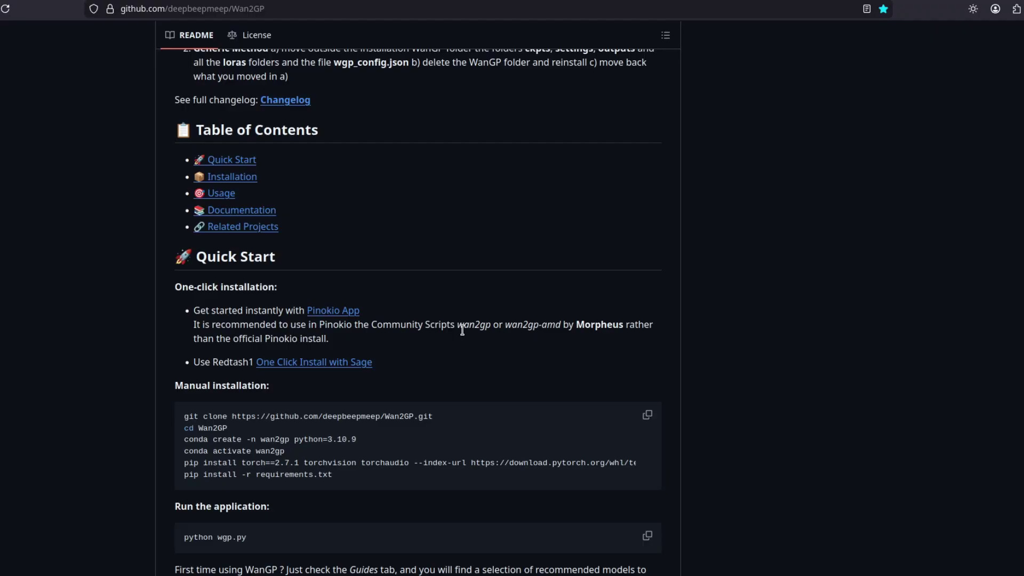
{"action": "scroll", "coordinate": [462, 329], "scroll_direction": "up", "scroll_amount": 3}
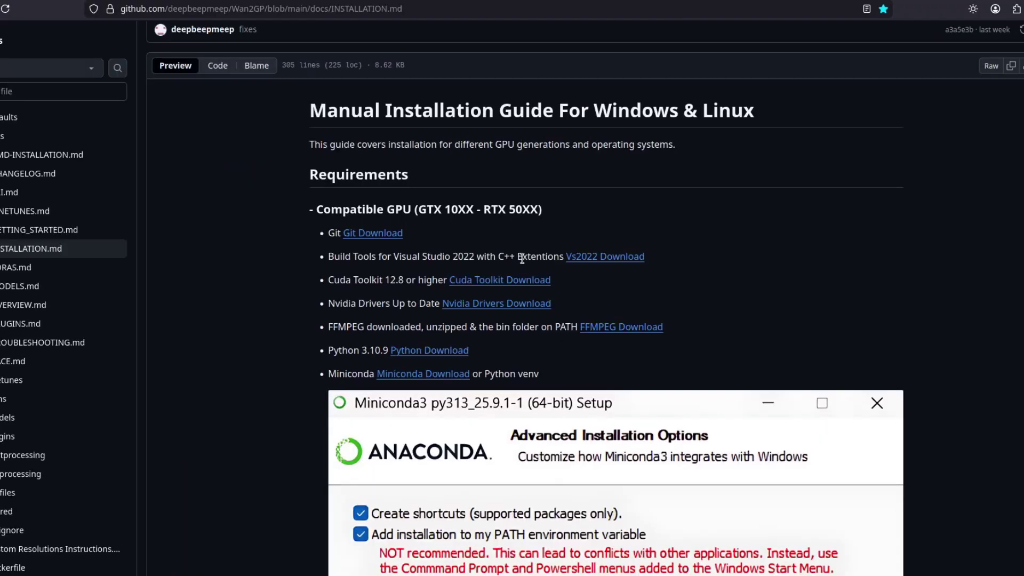
{"action": "left_click_drag", "start_coordinate": [445, 212], "coordinate": [455, 210]}
{"action": "left_click_drag", "start_coordinate": [511, 211], "coordinate": [522, 210]}
{"action": "left_click", "coordinate": [444, 253]}
Recheck the README, then return to INSTALLATION.md and mark the Nvidia drivers requirement.
{"action": "key", "text": "alt+Left"}
{"action": "scroll", "coordinate": [526, 315], "scroll_direction": "down", "scroll_amount": 10}
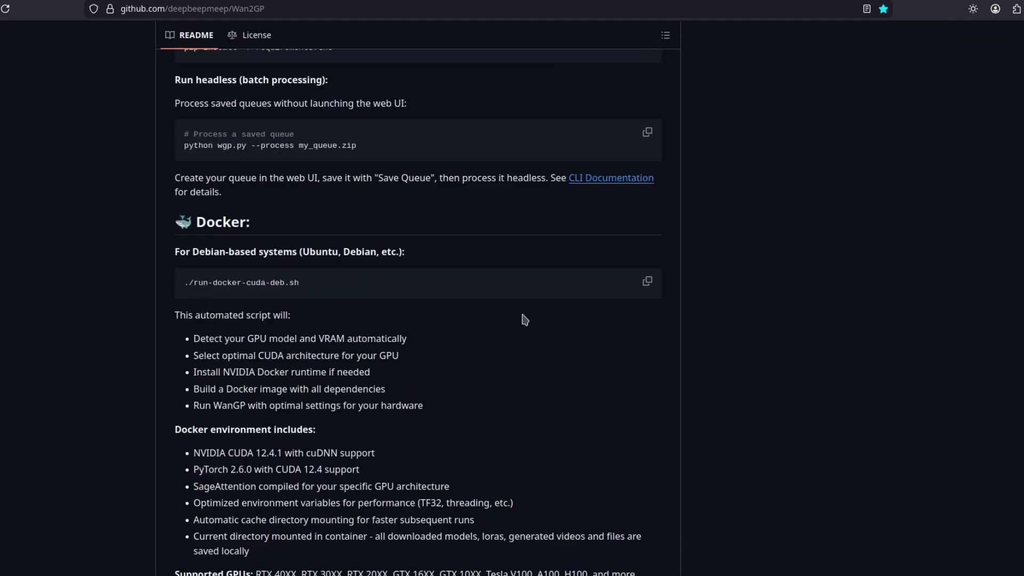
{"action": "scroll", "coordinate": [525, 315], "scroll_direction": "down", "scroll_amount": 2}
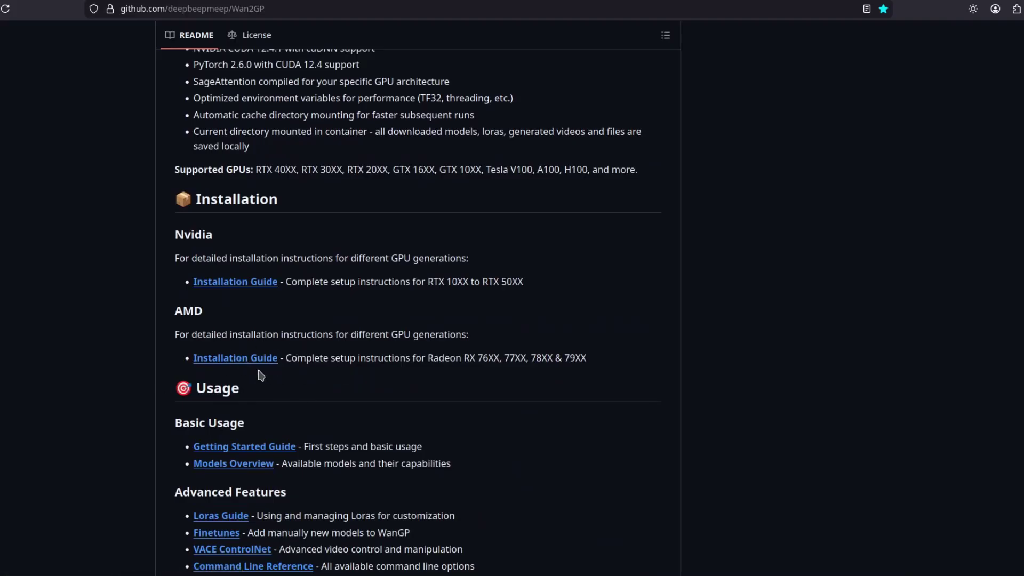
{"action": "key", "text": "alt+Right"}
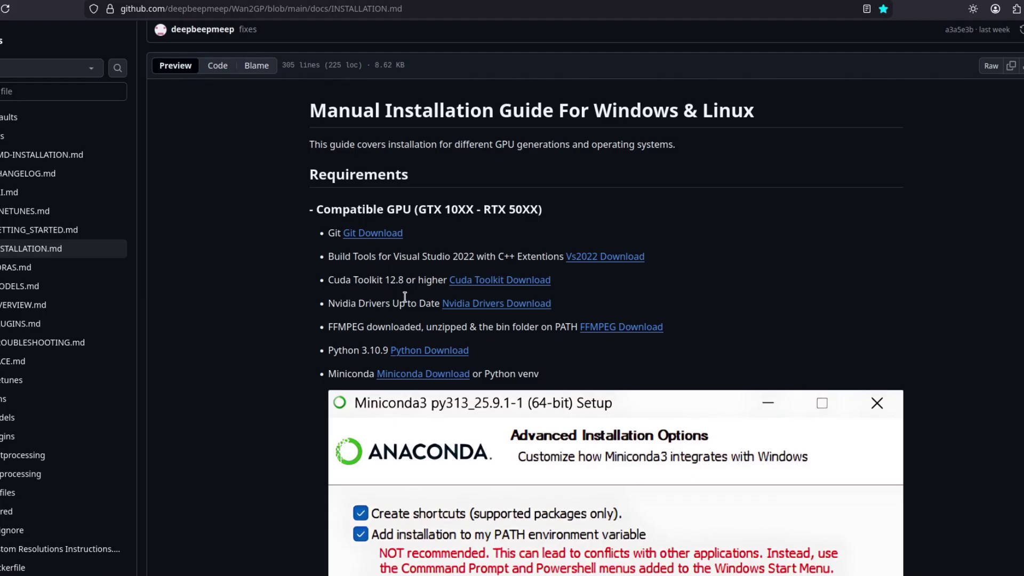
{"action": "left_click_drag", "start_coordinate": [328, 303], "coordinate": [440, 303]}
Check the FFMPEG requirement and scroll down to the installation commands.
{"action": "left_click", "coordinate": [431, 305]}
{"action": "scroll", "coordinate": [431, 305], "scroll_direction": "down", "scroll_amount": 2}
{"action": "left_click_drag", "start_coordinate": [335, 249], "coordinate": [405, 250]}
{"action": "left_click", "coordinate": [427, 250]}
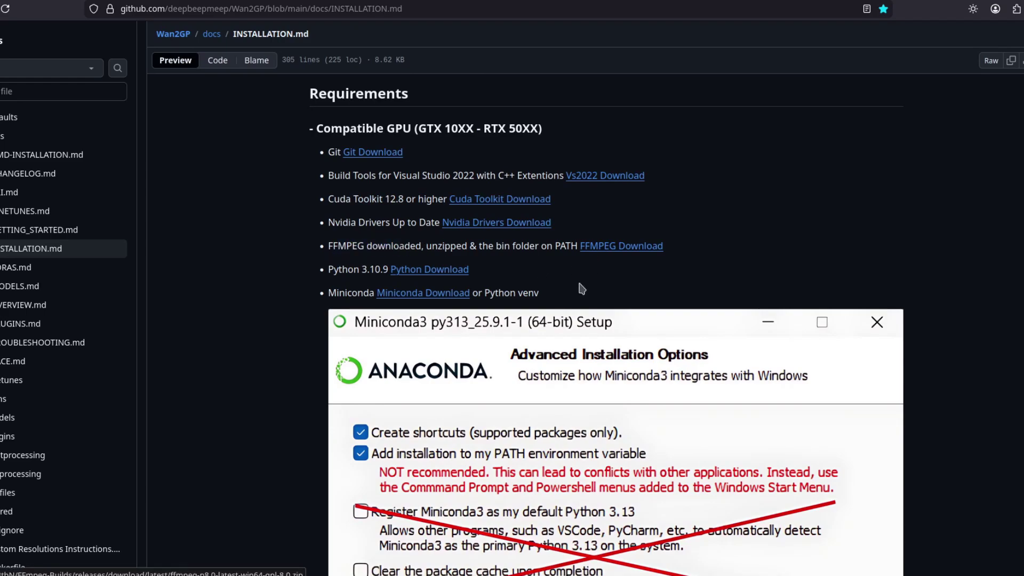
{"action": "scroll", "coordinate": [574, 357], "scroll_direction": "down", "scroll_amount": 10}
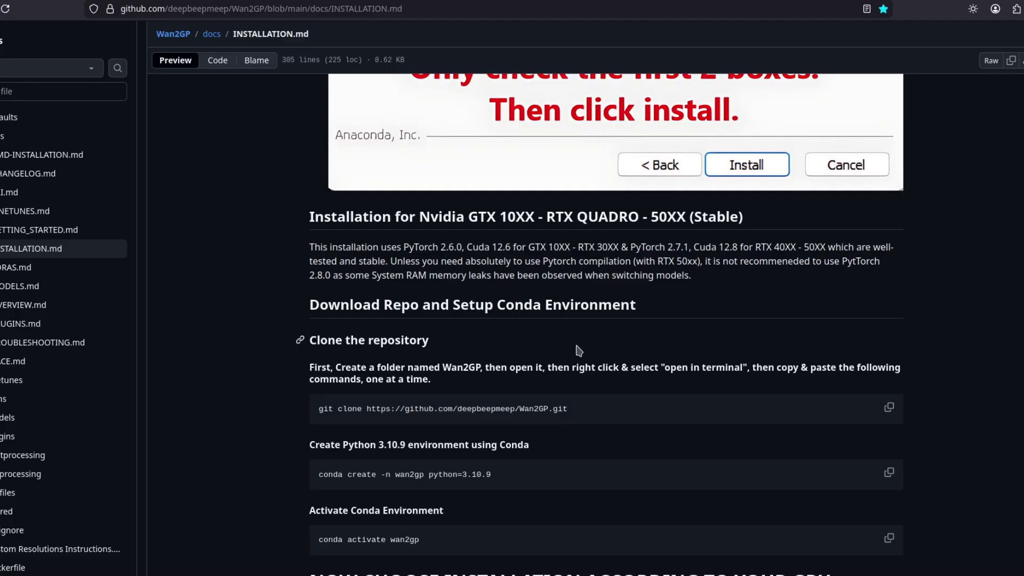
{"action": "scroll", "coordinate": [574, 347], "scroll_direction": "down", "scroll_amount": 1}
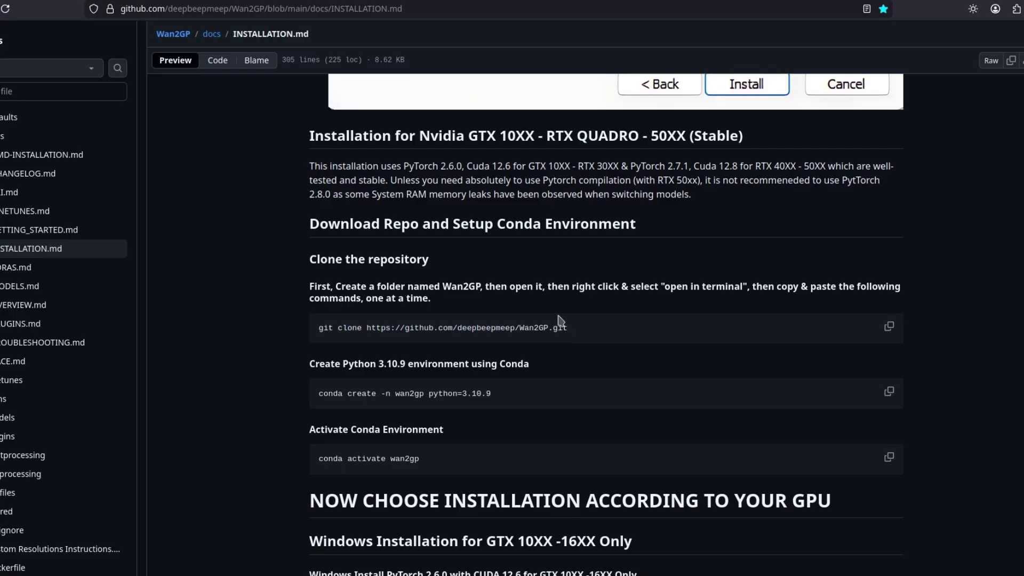
{"action": "scroll", "coordinate": [447, 327], "scroll_direction": "down", "scroll_amount": 1}
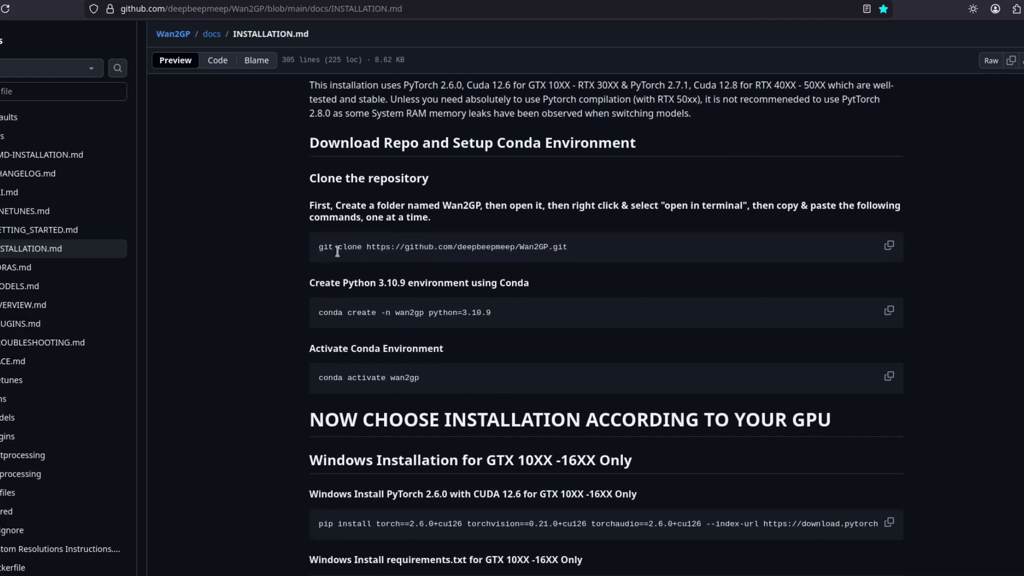
Copy the 'conda create -n wan2gp python=3.10.9' command, noting the clone and activate lines.
{"action": "left_click_drag", "start_coordinate": [319, 251], "coordinate": [575, 253]}
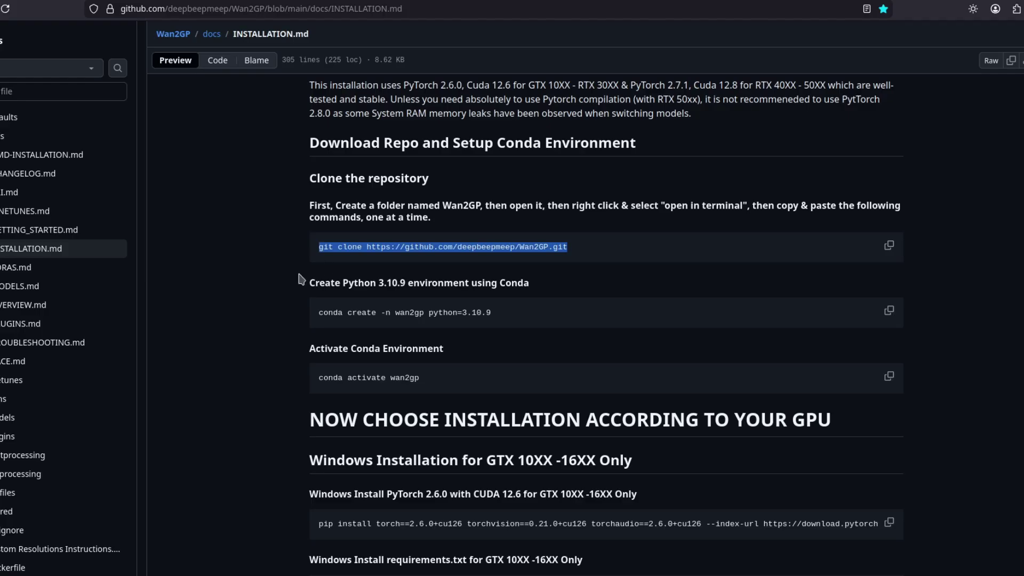
{"action": "left_click", "coordinate": [359, 247]}
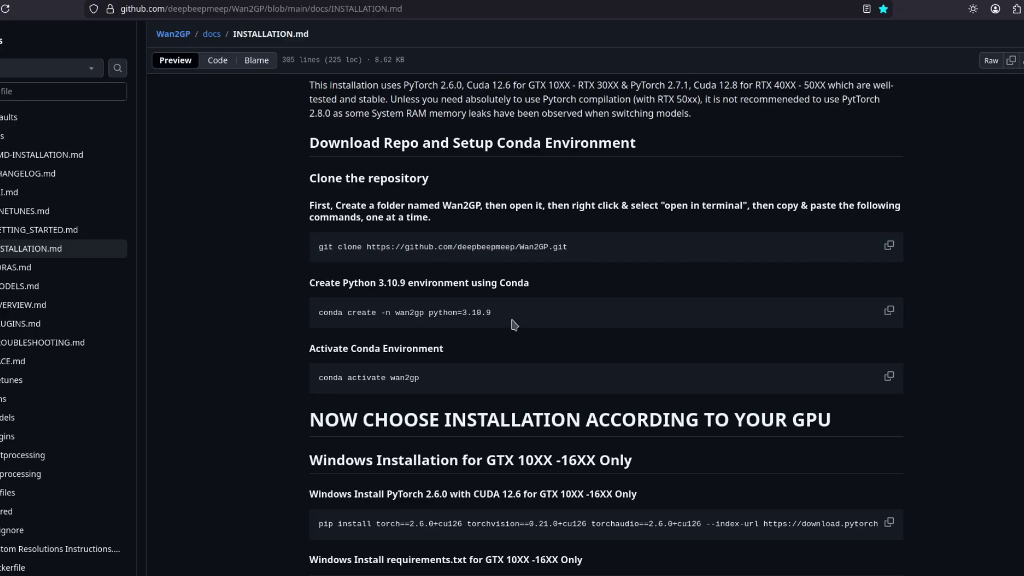
{"action": "left_click_drag", "start_coordinate": [526, 318], "coordinate": [462, 308]}
{"action": "left_click", "coordinate": [518, 319]}
{"action": "left_click", "coordinate": [889, 310]}
{"action": "left_click_drag", "start_coordinate": [450, 381], "coordinate": [261, 381]}
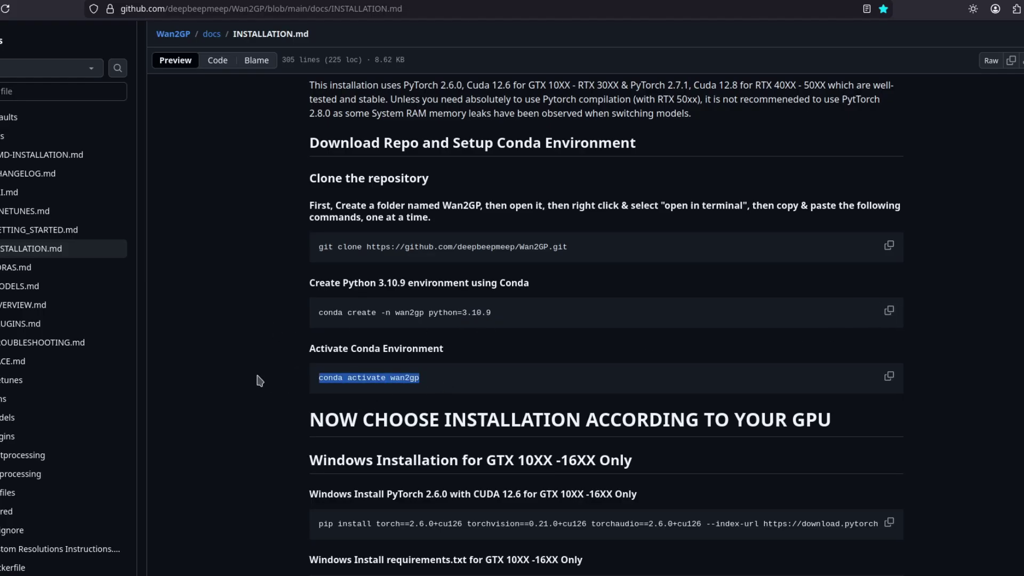
{"action": "left_click", "coordinate": [261, 381]}
{"action": "scroll", "coordinate": [427, 374], "scroll_direction": "down", "scroll_amount": 4}
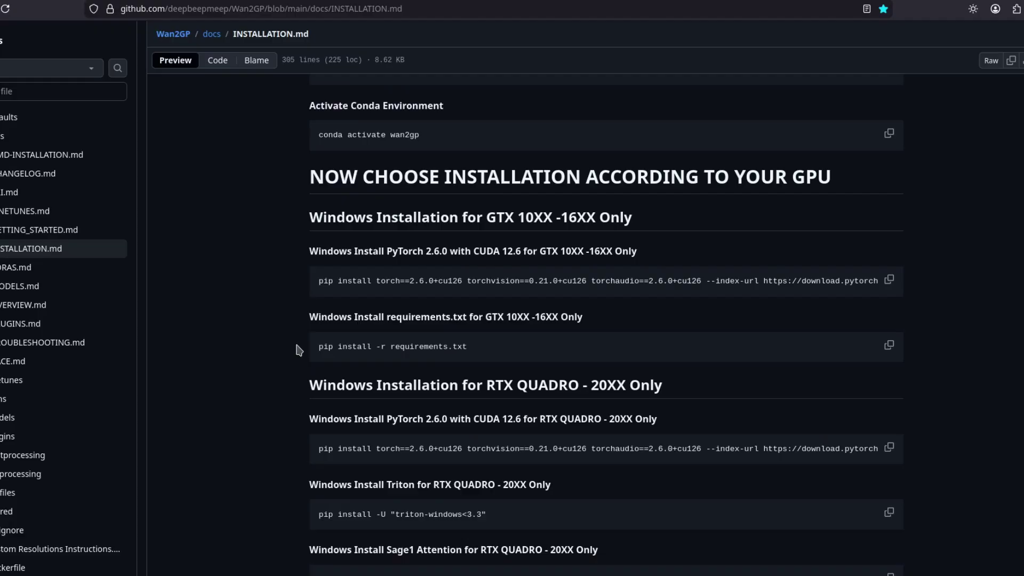
Copy the RTX 30XX PyTorch 2.6.0 with CUDA 12.6 pip install command, then return to the guide.
{"action": "scroll", "coordinate": [272, 361], "scroll_direction": "down", "scroll_amount": 8}
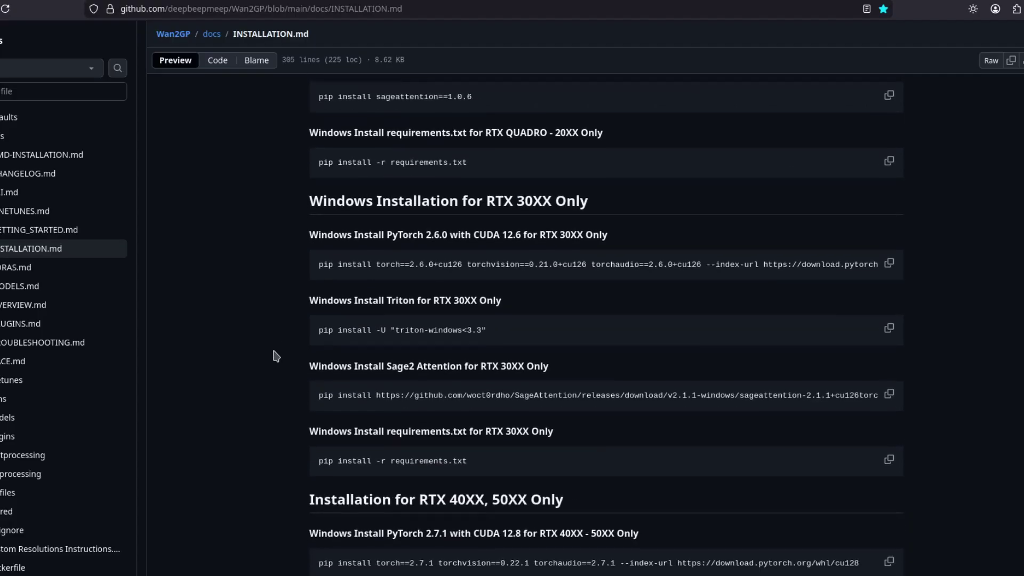
{"action": "left_click_drag", "start_coordinate": [517, 201], "coordinate": [527, 200]}
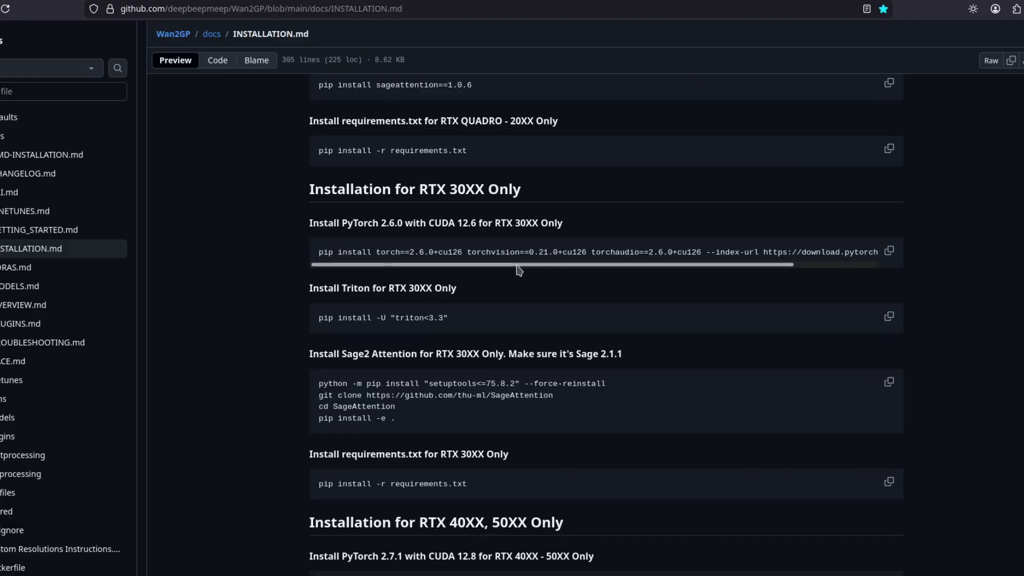
{"action": "left_click_drag", "start_coordinate": [453, 270], "coordinate": [625, 271]}
{"action": "left_click", "coordinate": [888, 252]}
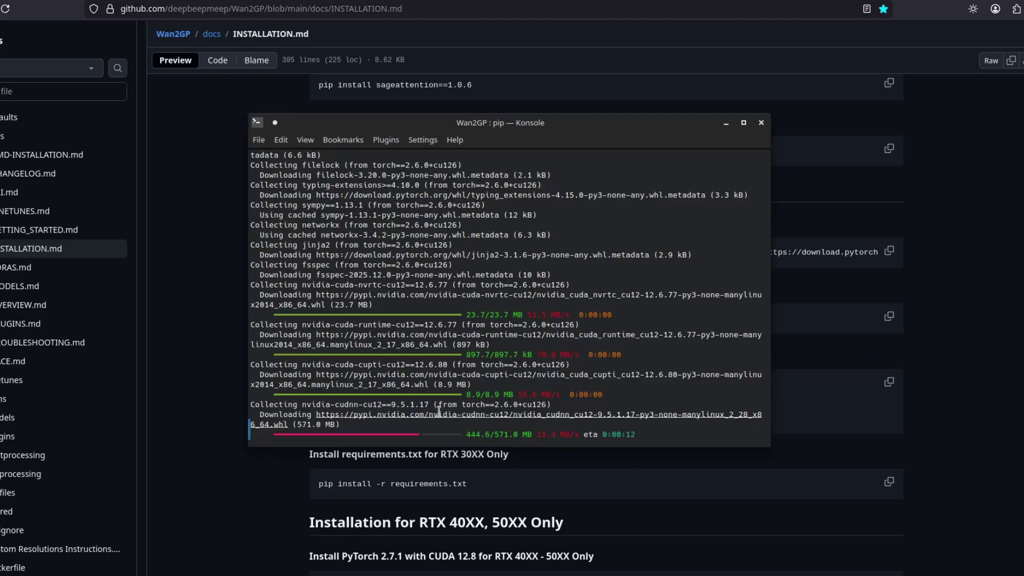
{"action": "left_click", "coordinate": [280, 495]}
{"action": "scroll", "coordinate": [438, 334], "scroll_direction": "down", "scroll_amount": 2}
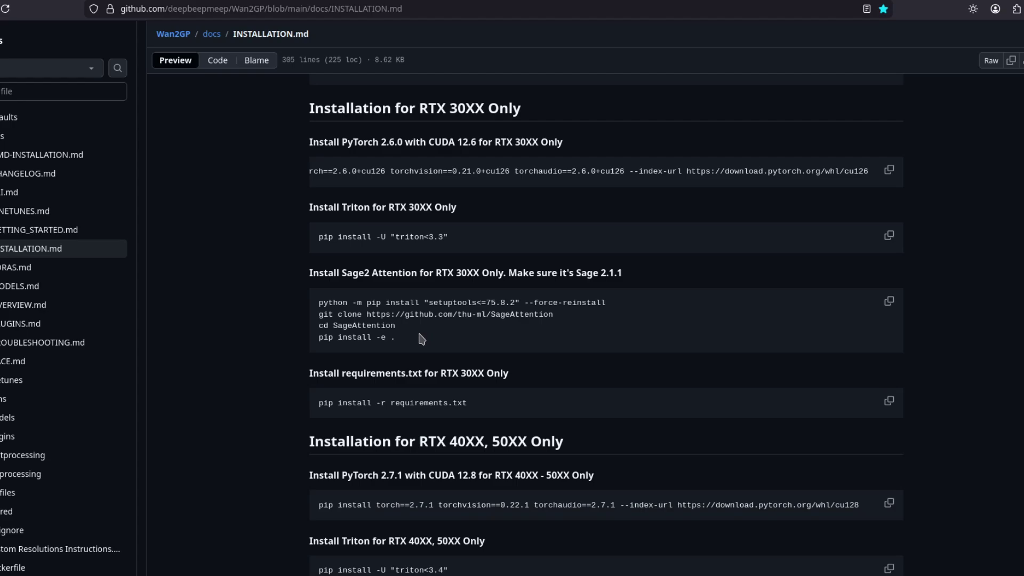
Copy the 'python wgp.py --attention sdpa' launch command from the Troubleshooting section.
{"action": "scroll", "coordinate": [421, 339], "scroll_direction": "down", "scroll_amount": 2}
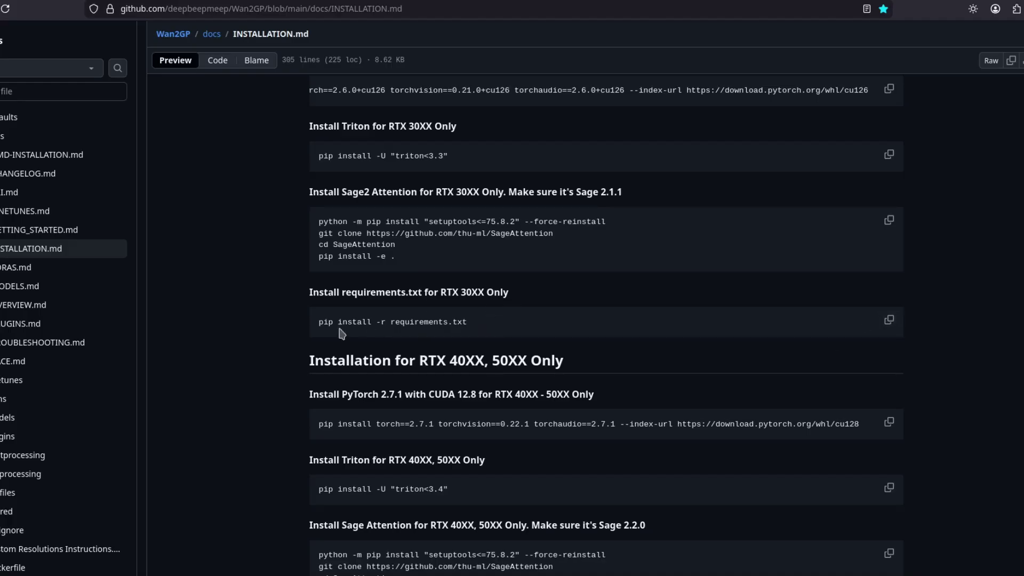
{"action": "scroll", "coordinate": [286, 329], "scroll_direction": "down", "scroll_amount": 10}
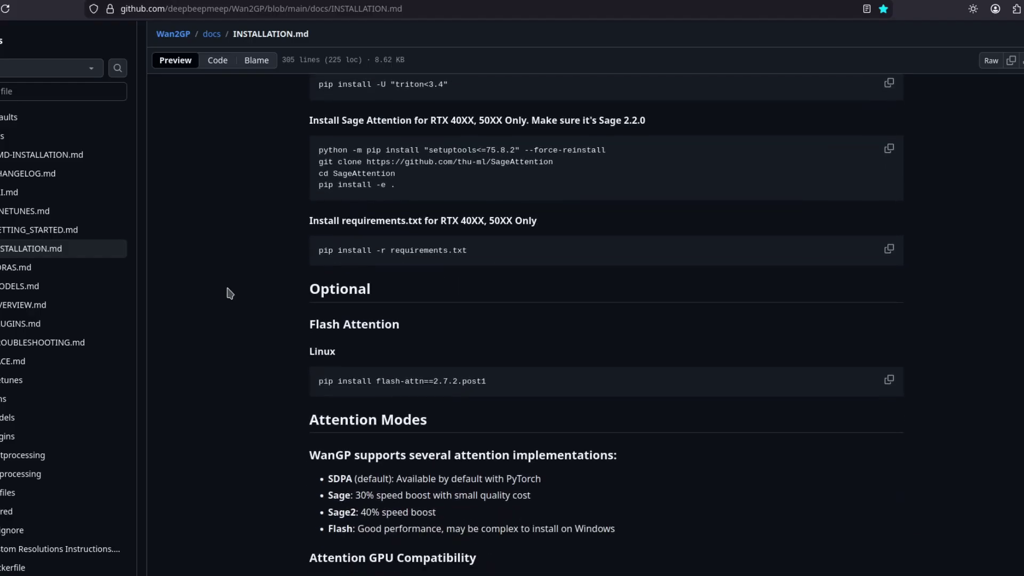
{"action": "scroll", "coordinate": [228, 292], "scroll_direction": "down", "scroll_amount": 2}
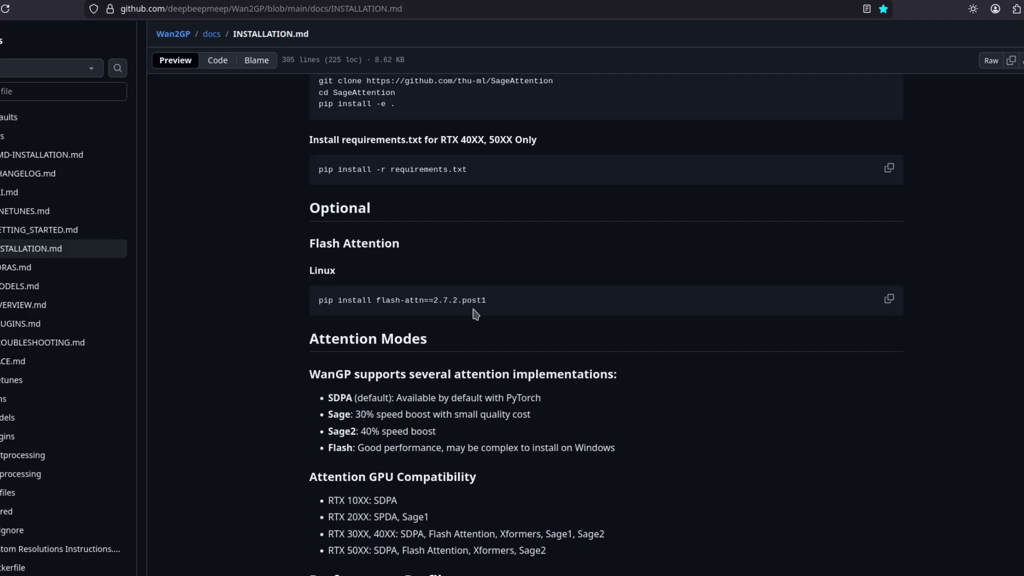
{"action": "scroll", "coordinate": [476, 315], "scroll_direction": "down", "scroll_amount": 12}
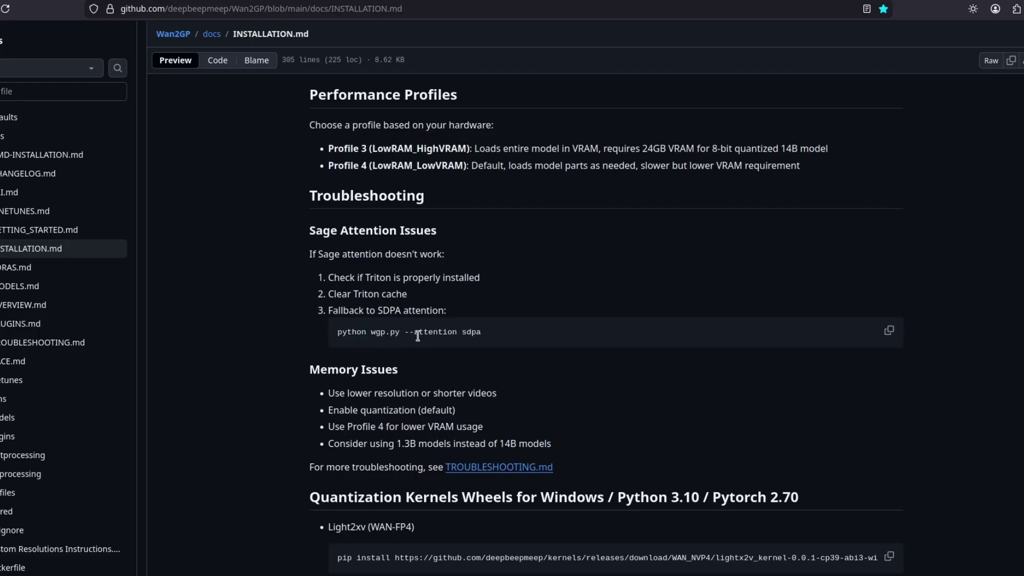
{"action": "left_click", "coordinate": [889, 331]}
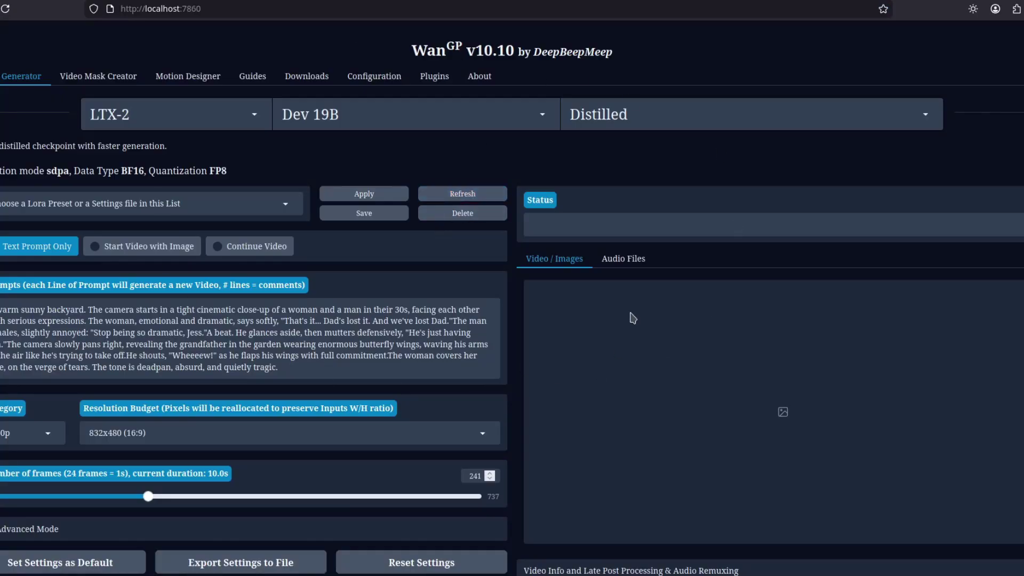
{"action": "scroll", "coordinate": [506, 277], "scroll_direction": "down", "scroll_amount": 2}
{"action": "scroll", "coordinate": [515, 323], "scroll_direction": "up", "scroll_amount": 2}
{"action": "left_click", "coordinate": [254, 119]}
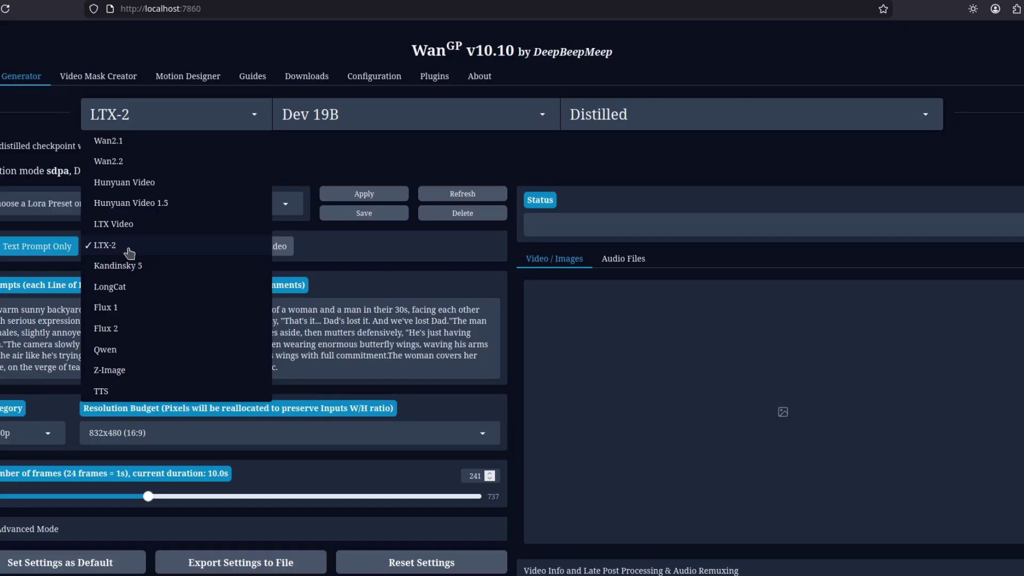
{"action": "left_click", "coordinate": [174, 244]}
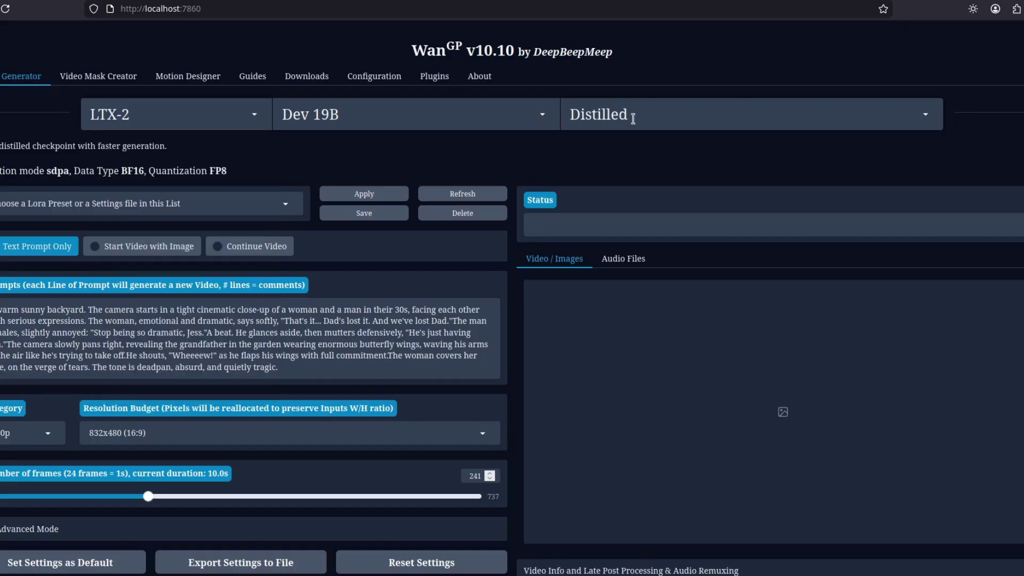
{"action": "left_click", "coordinate": [646, 117]}
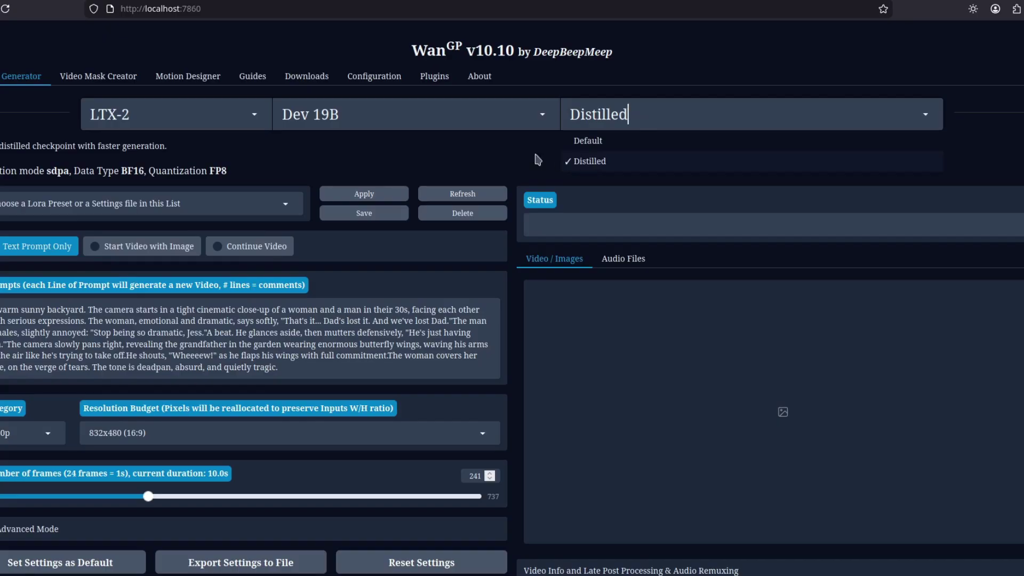
{"action": "left_click", "coordinate": [517, 156]}
{"action": "scroll", "coordinate": [514, 287], "scroll_direction": "down", "scroll_amount": 3}
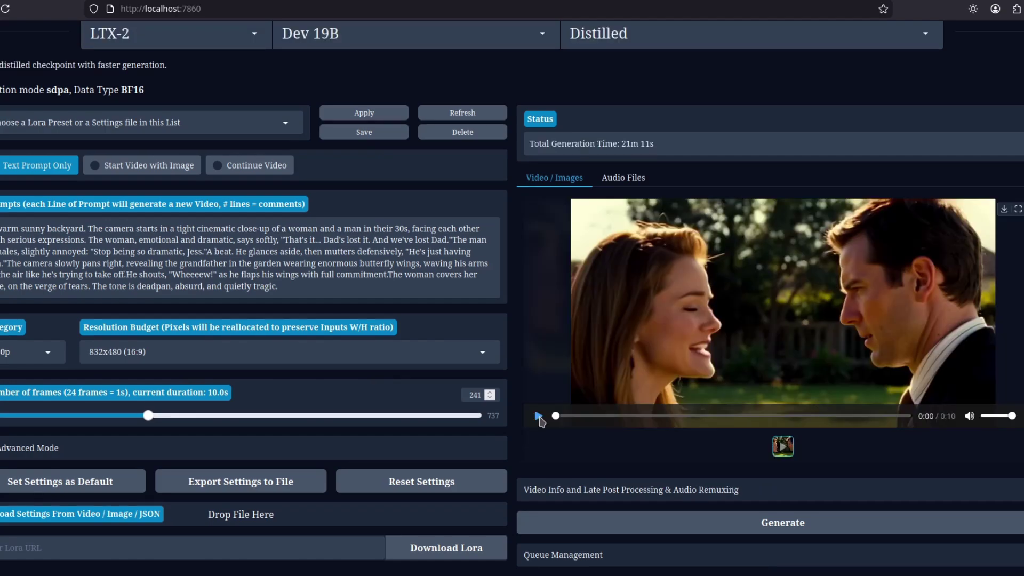
{"action": "left_click", "coordinate": [538, 417]}
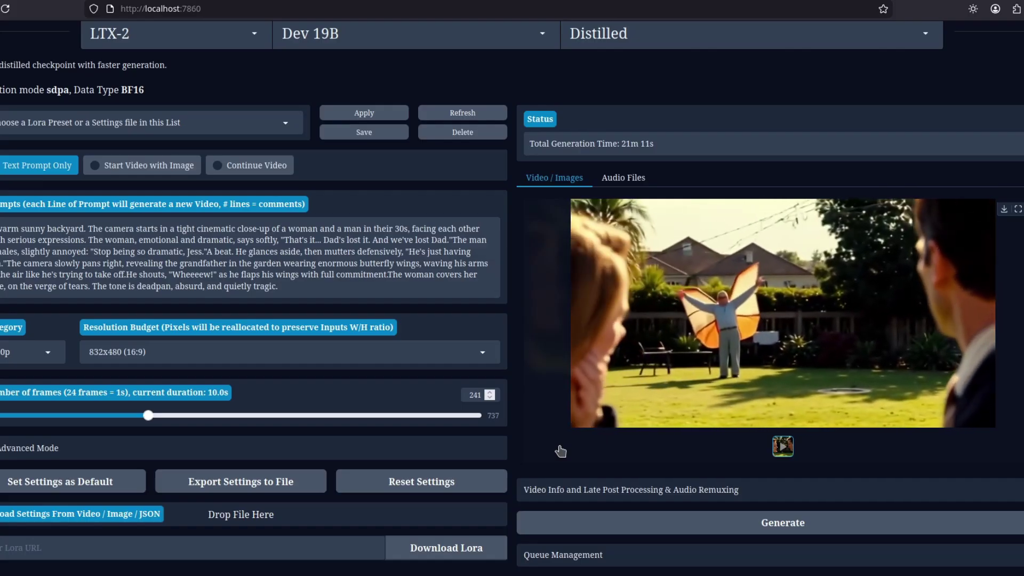
Scroll the WanGP page to the generated backyard video of the grandfather in butterfly wings.
{"action": "scroll", "coordinate": [512, 311], "scroll_direction": "down", "scroll_amount": 1}
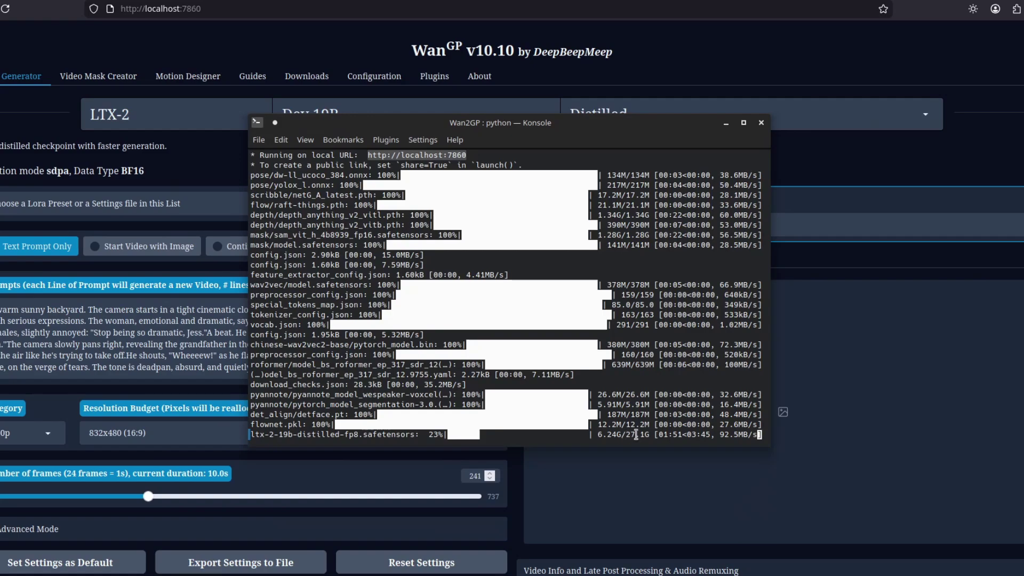
Mark the ltx-2-19b-distilled-fp8.safetensors download line, then switch back to WanGP.
{"action": "left_click_drag", "start_coordinate": [253, 435], "coordinate": [646, 434]}
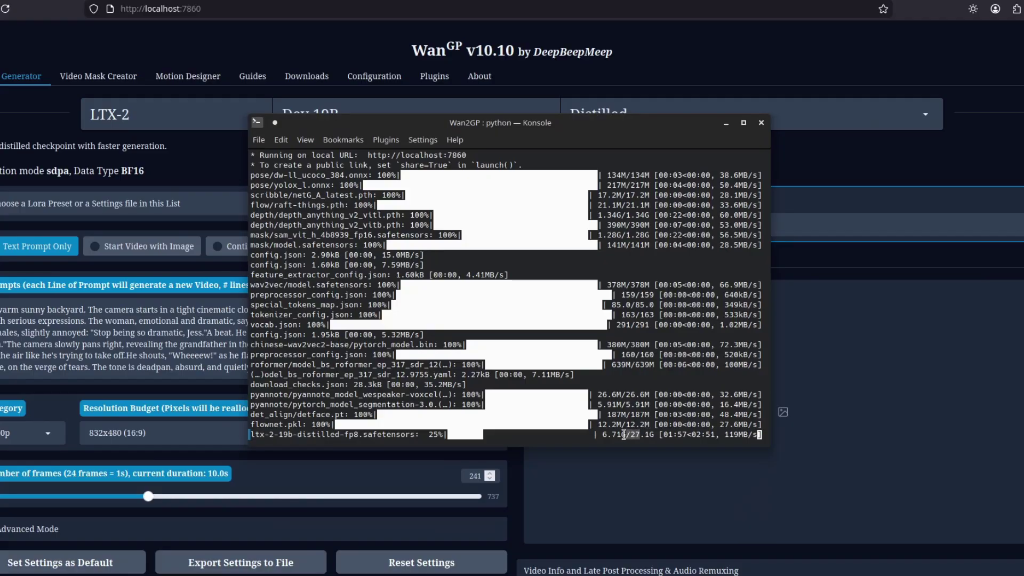
{"action": "key", "text": "alt+Tab"}
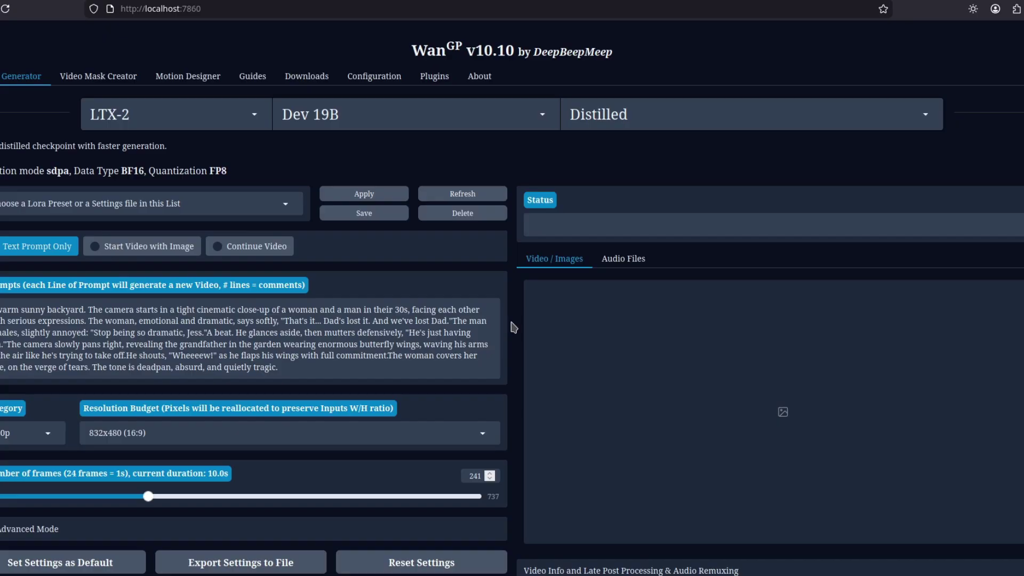
{"action": "scroll", "coordinate": [514, 327], "scroll_direction": "down", "scroll_amount": 2}
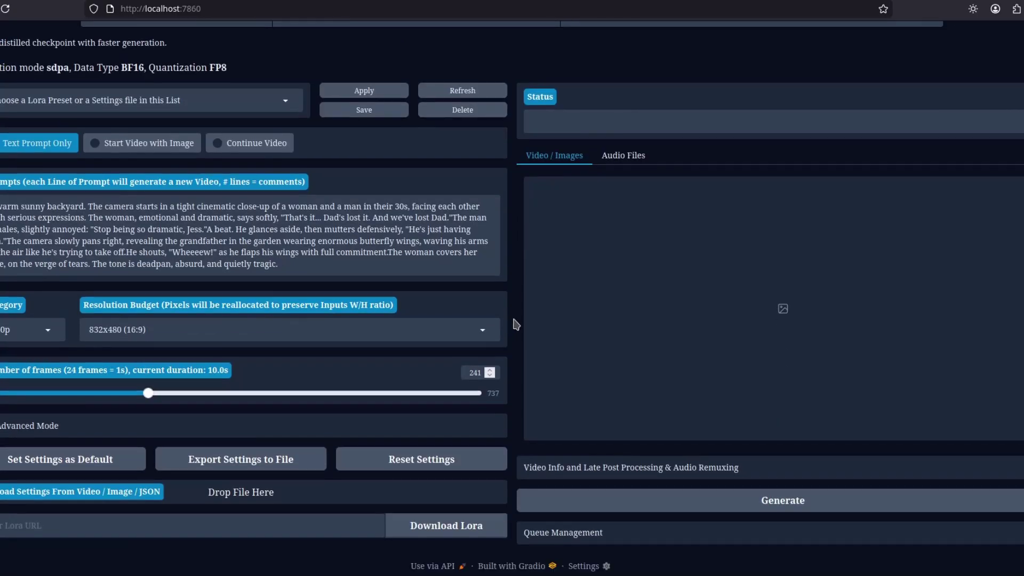
{"action": "scroll", "coordinate": [516, 323], "scroll_direction": "up", "scroll_amount": 2}
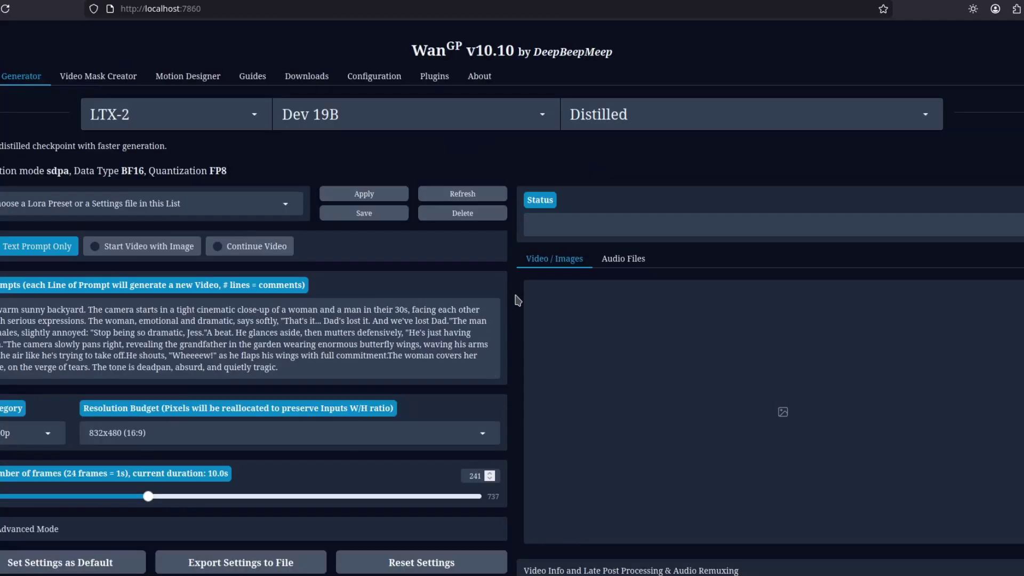